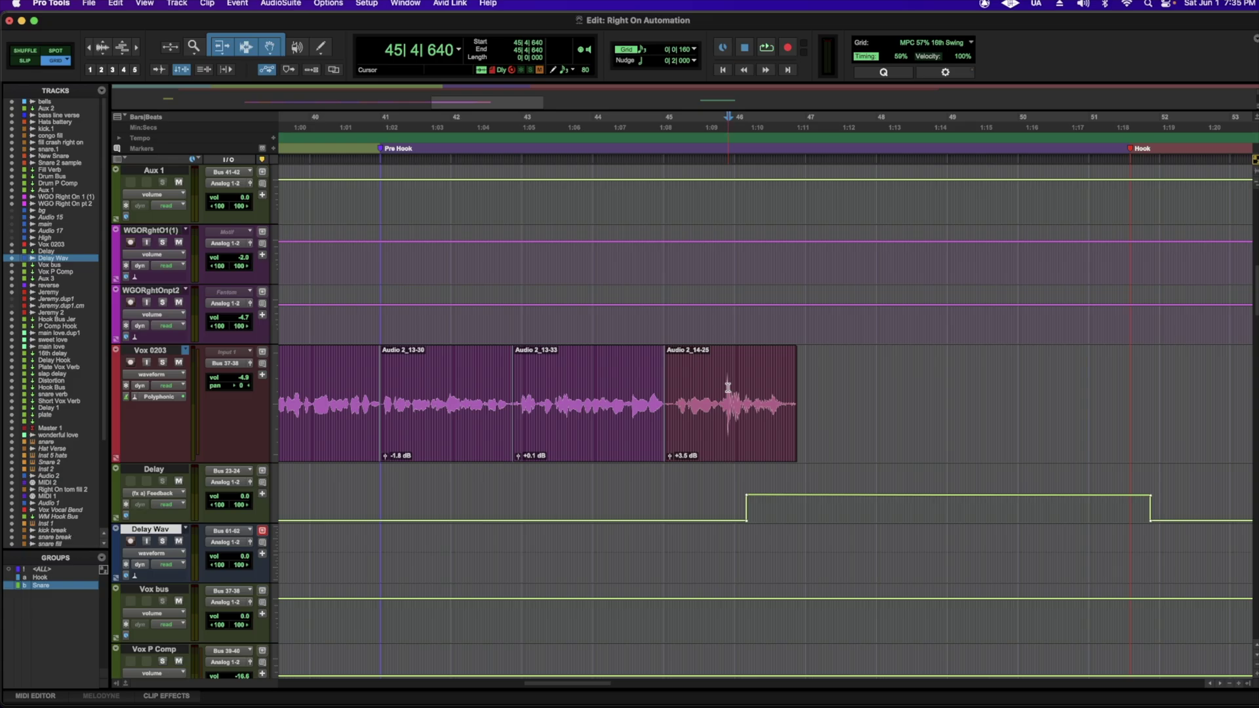
- Fade out the end of clip Audio 2_14-25 on Vox 0203, keeping the current fade shape
double_click(728, 388)
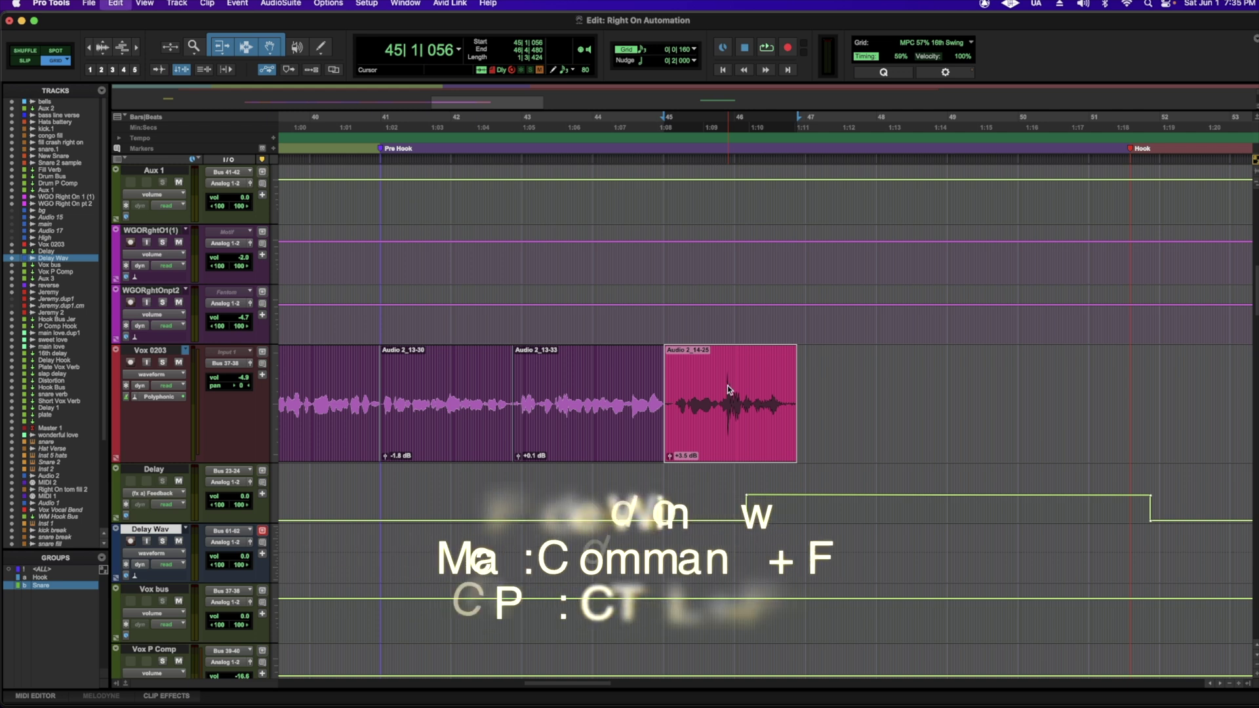
key(super+f)
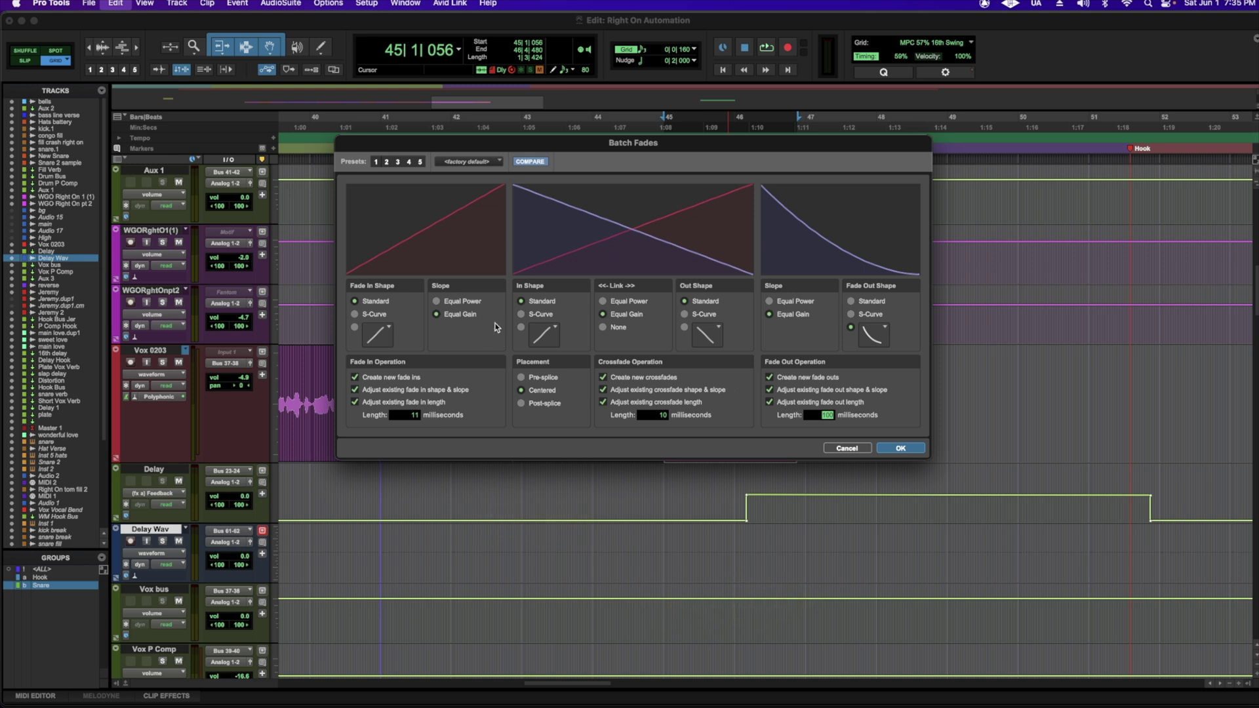
key(Return)
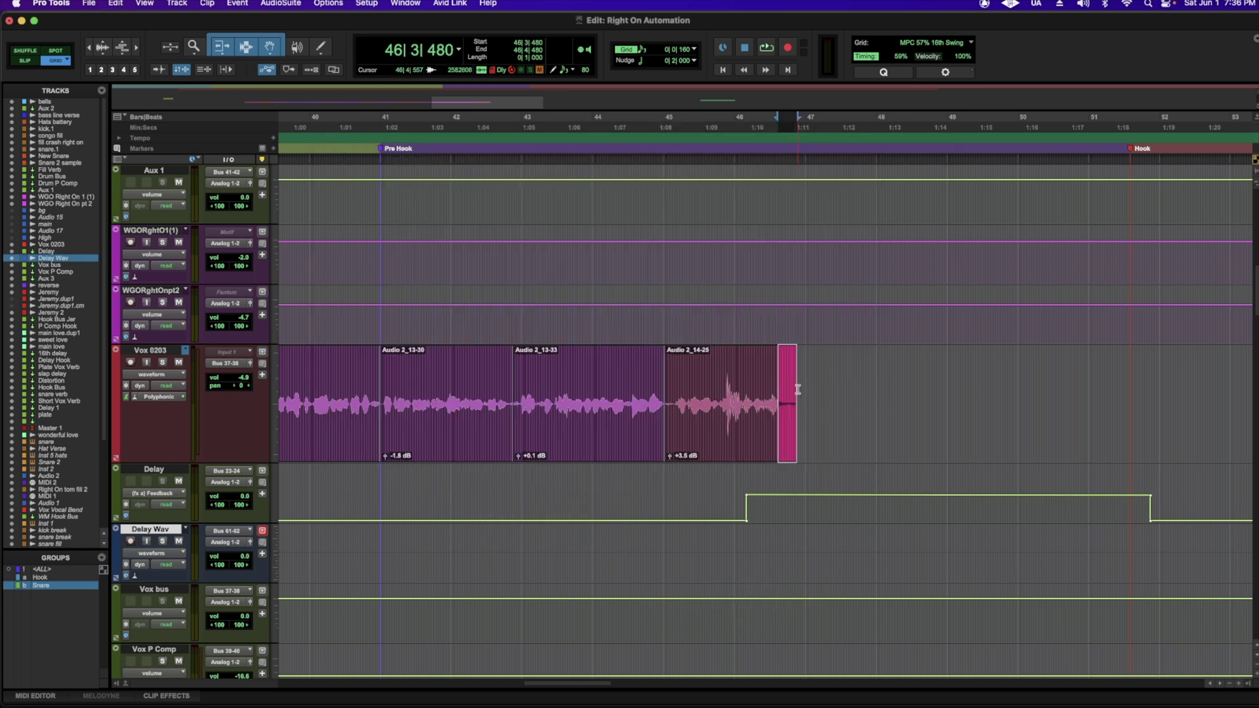
key(super+f)
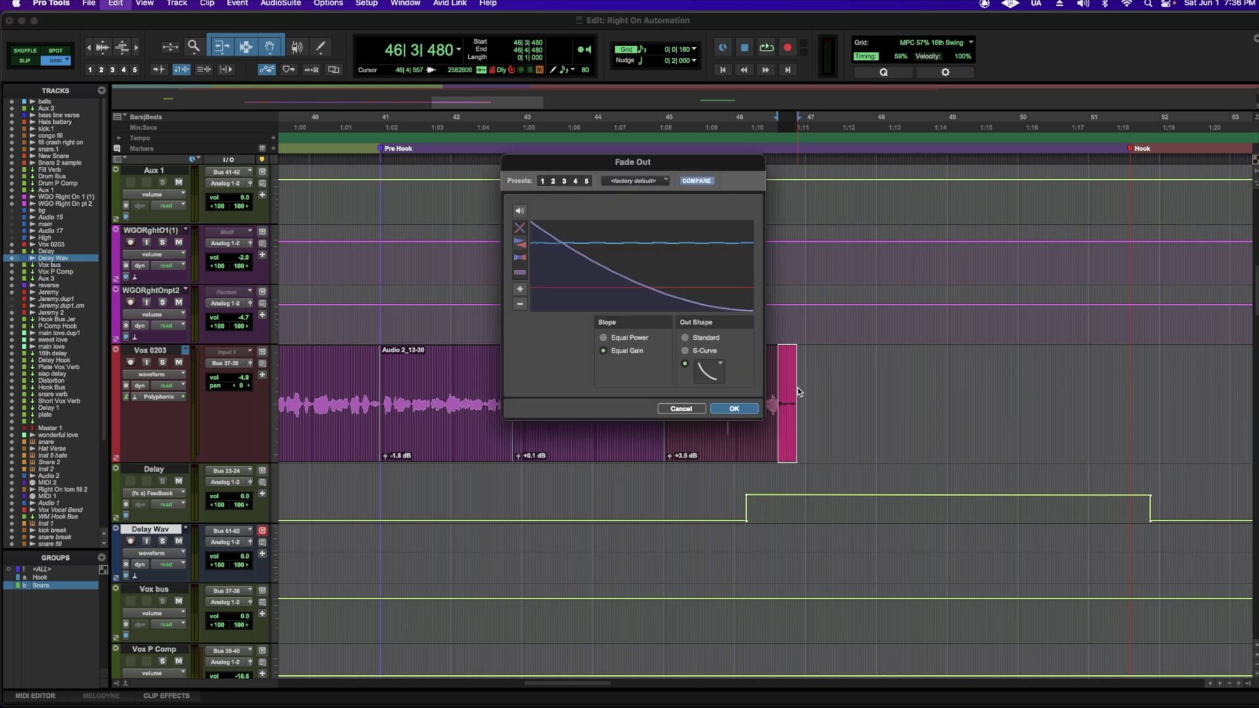
click(705, 369)
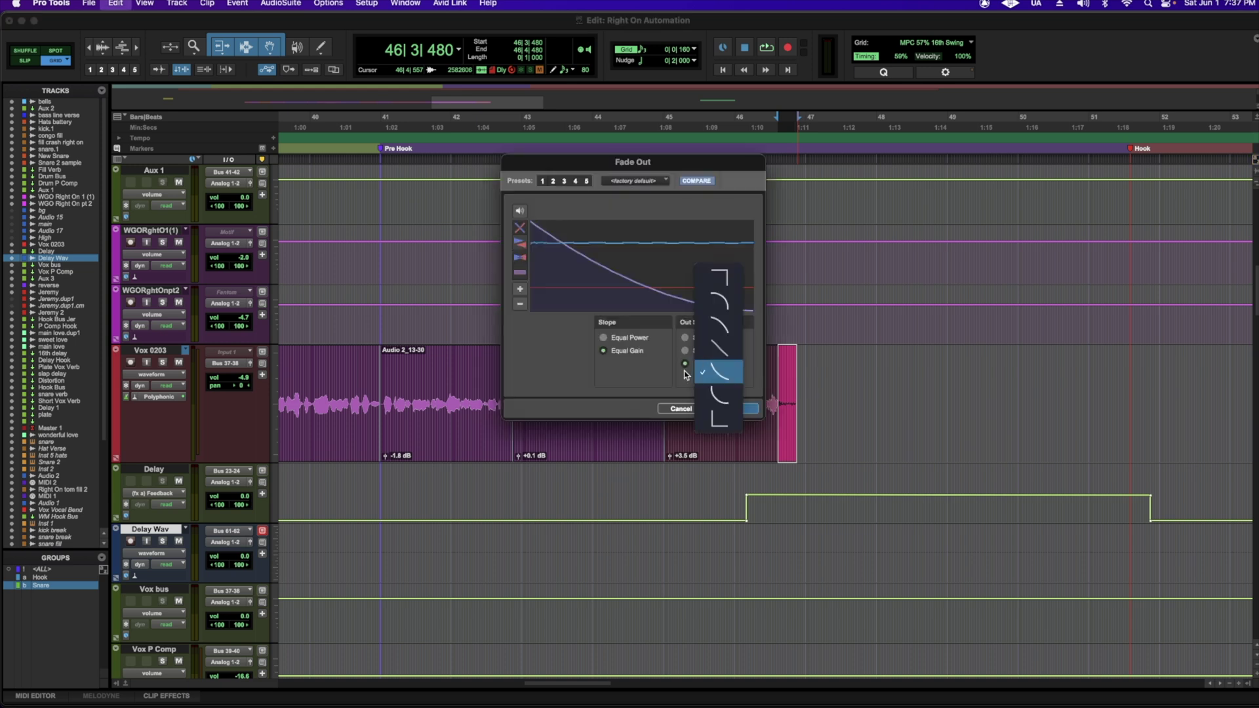
click(684, 372)
click(735, 409)
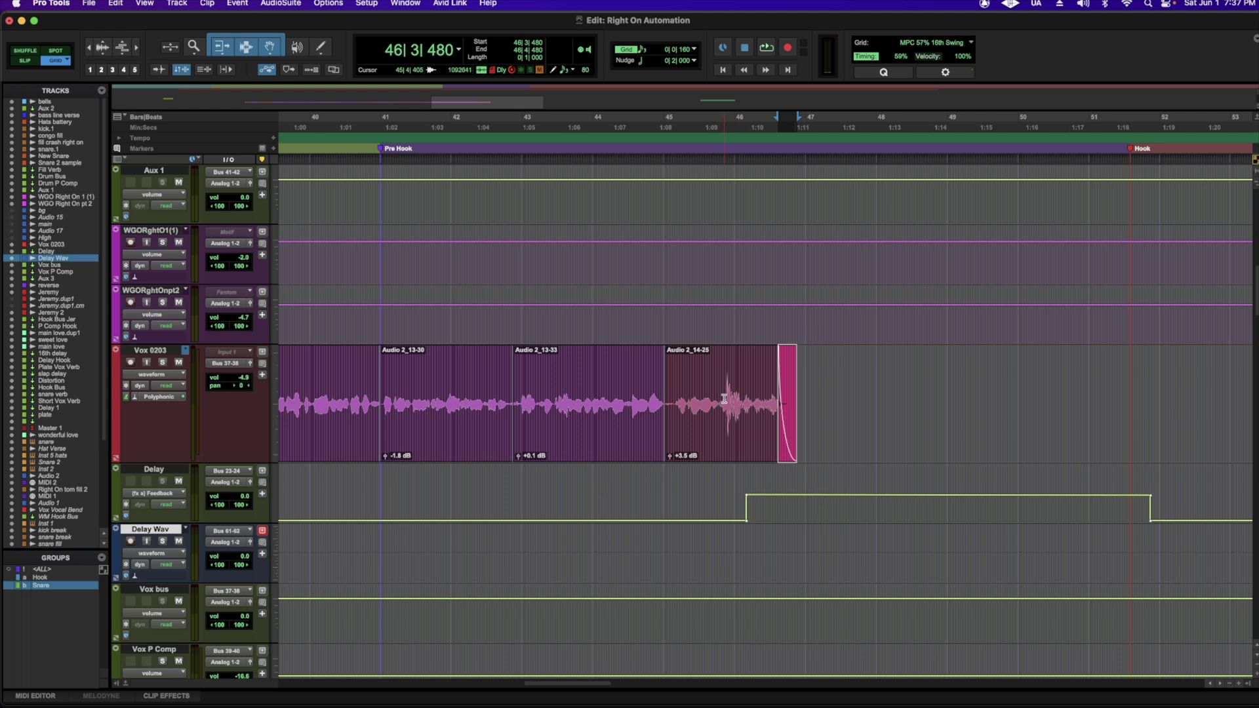
- Crossfade the Audio 2_13-33 / Audio 2_14-25 join and audition the phrase from bar 42
drag(684, 398, 652, 398)
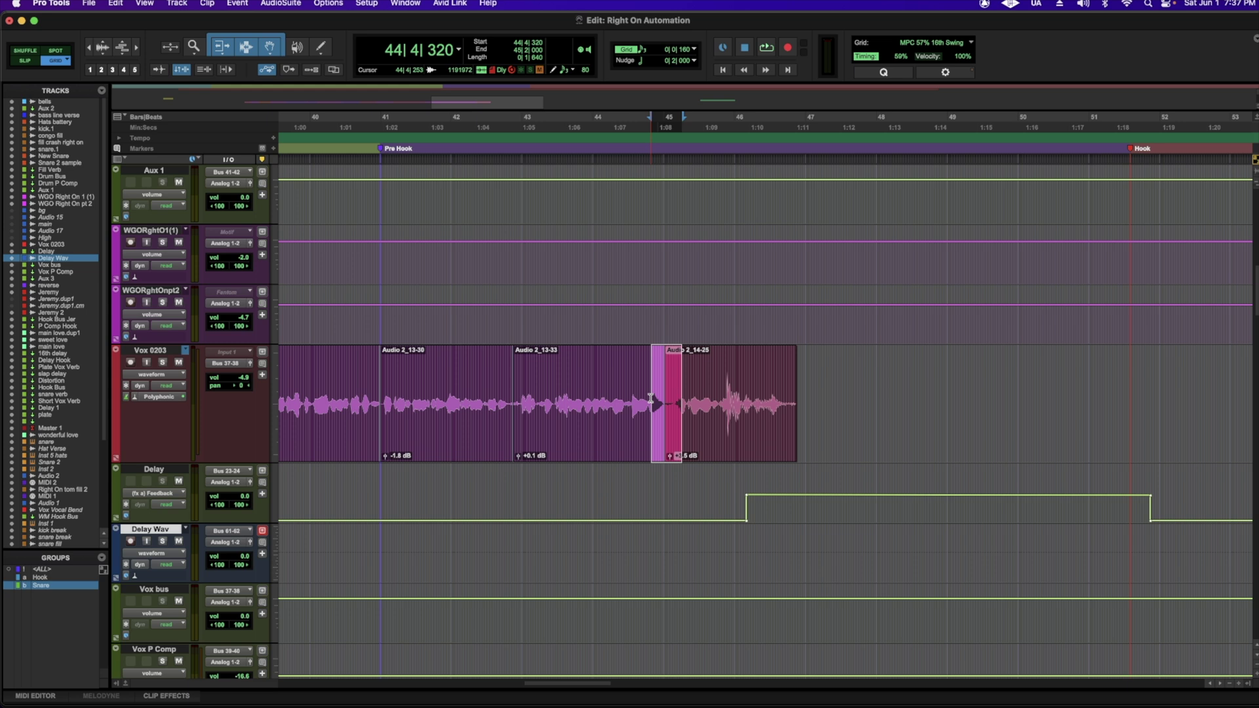
key(super+f)
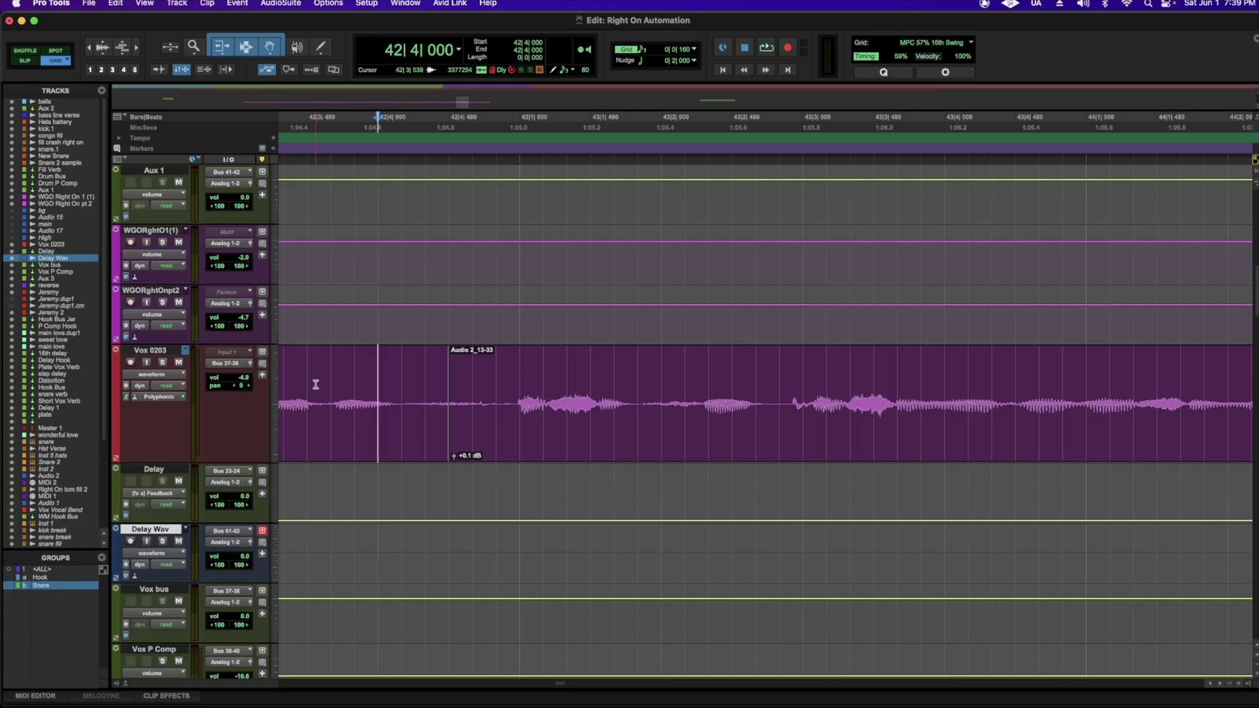
key(space)
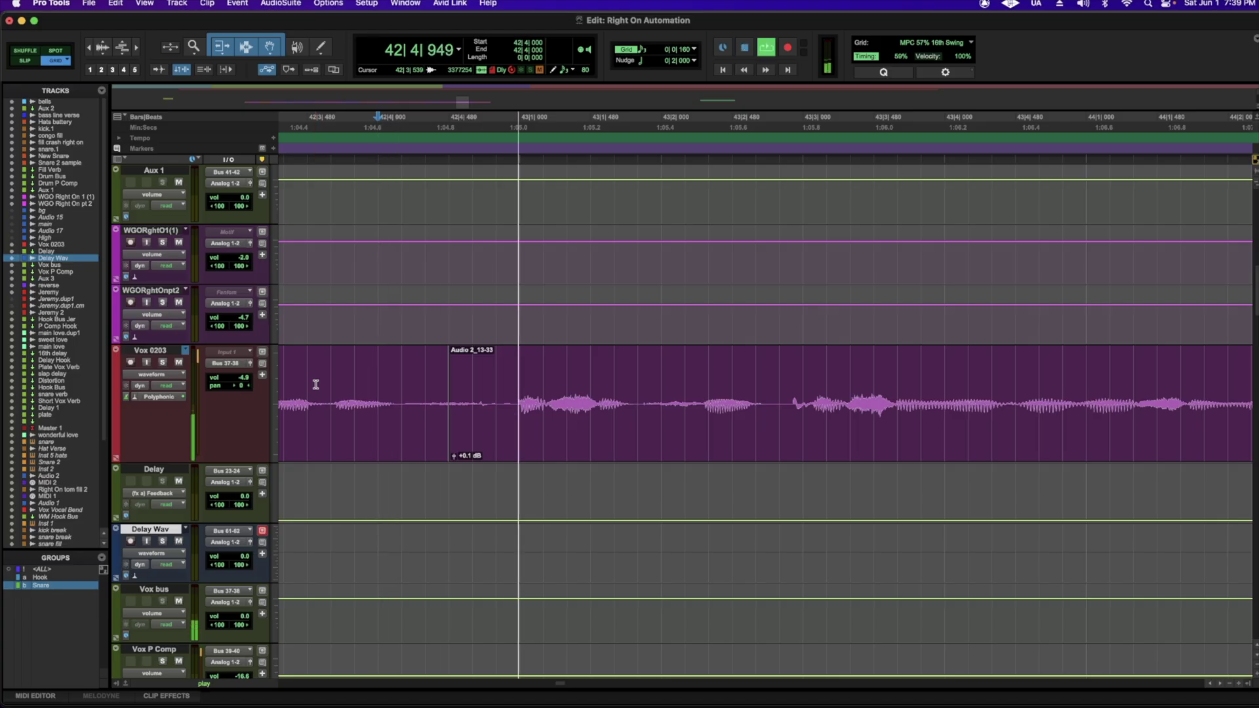
key(space)
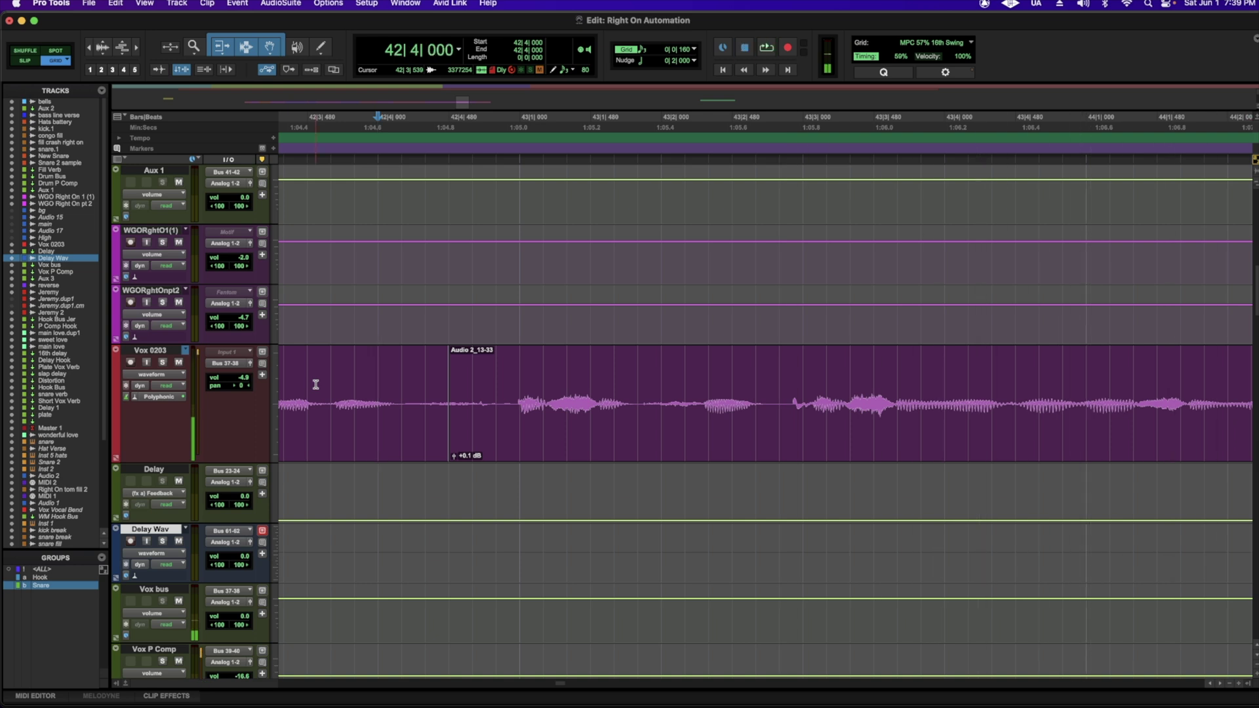
- Lower Vox 0203's volume trim about 2.9 dB on a short vocal spot and audition it
click(155, 376)
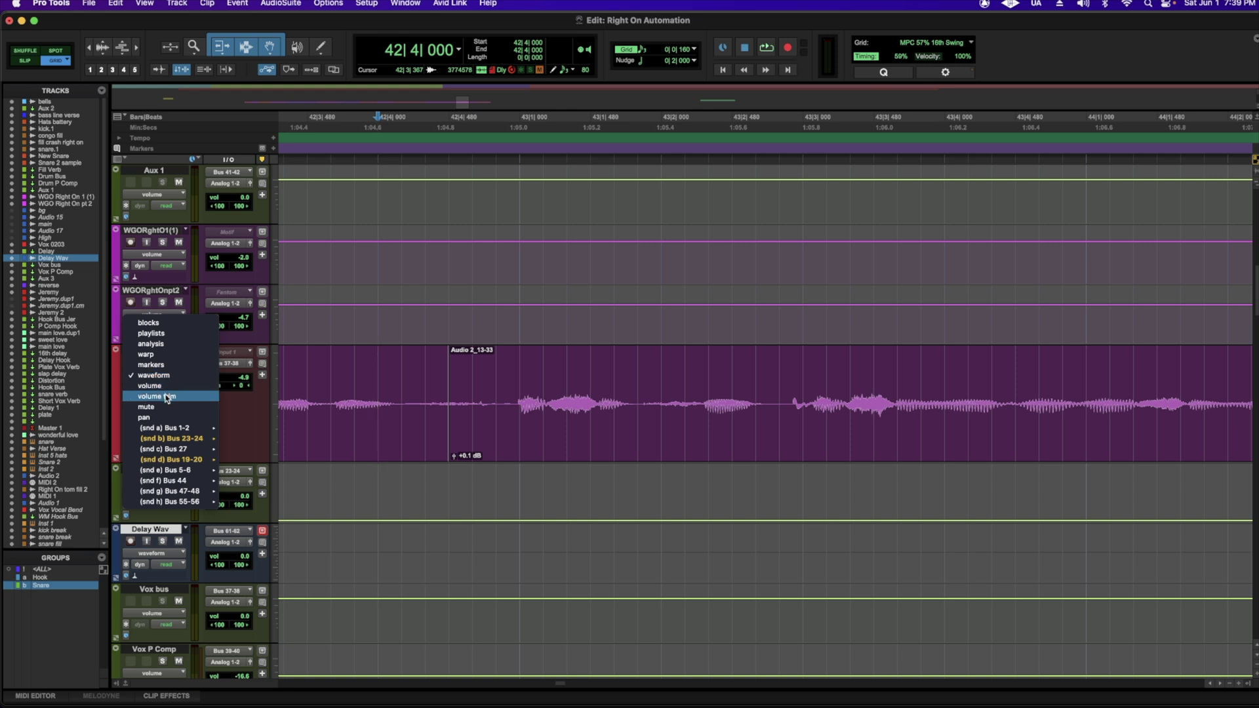
key(Escape)
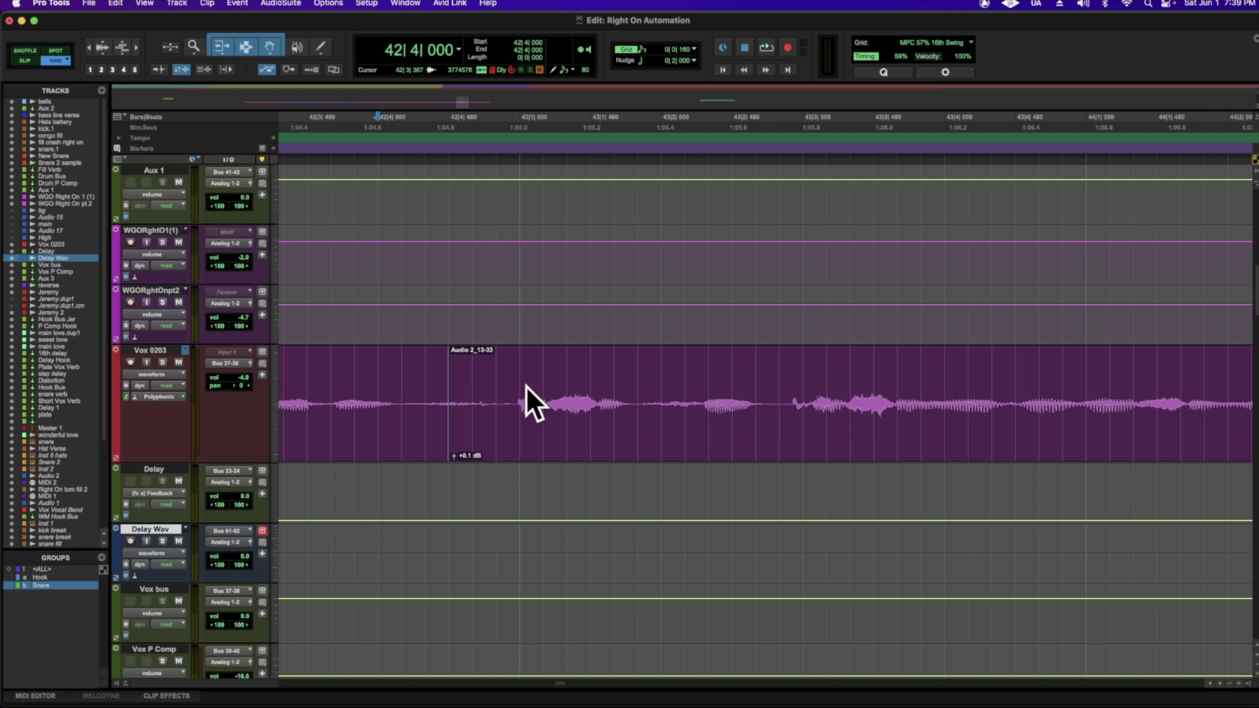
drag(545, 393, 597, 406)
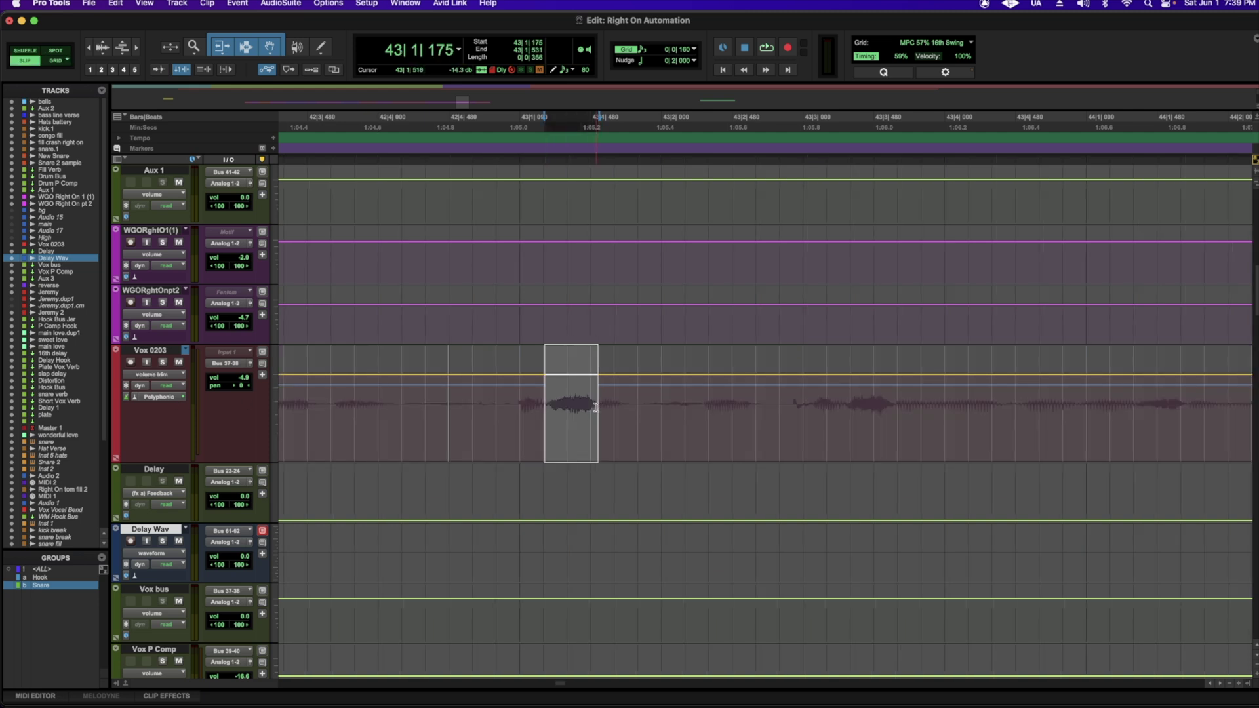
drag(568, 354, 569, 358)
click(338, 392)
key(space)
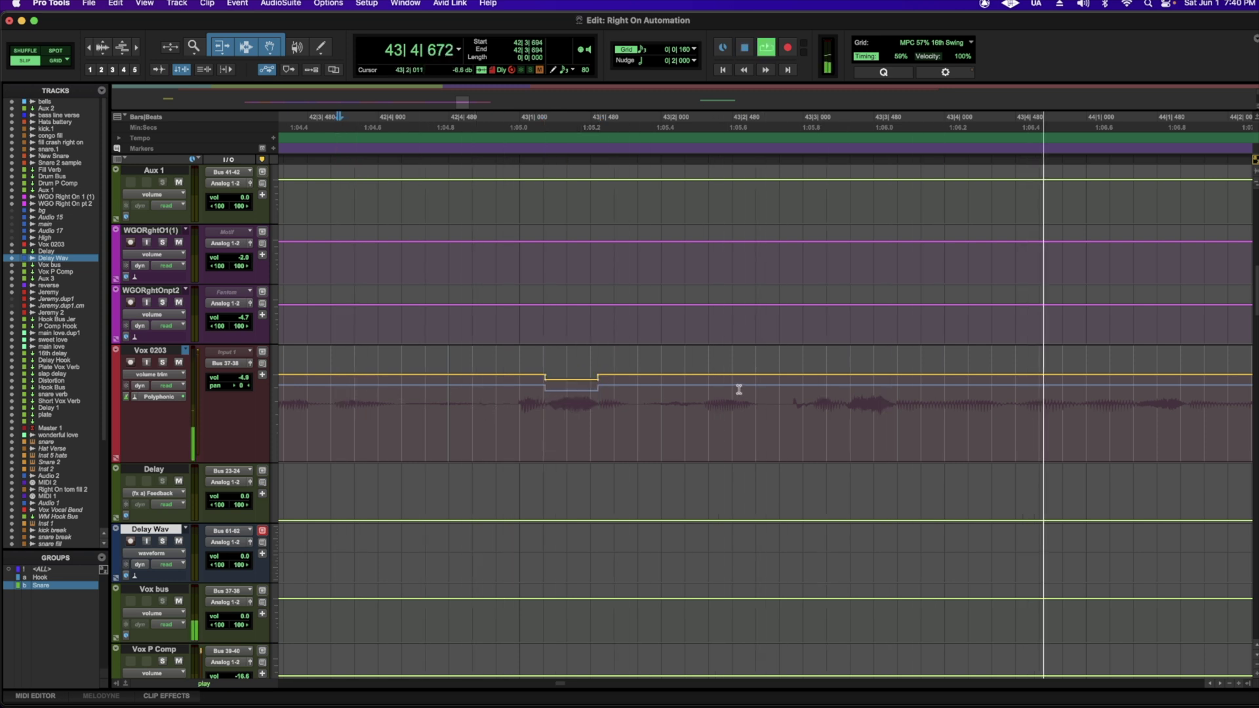
key(space)
- Dip the trim about 2.4 dB on a second spot near bar 43 and play both dips
drag(847, 390, 885, 379)
click(399, 389)
key(space)
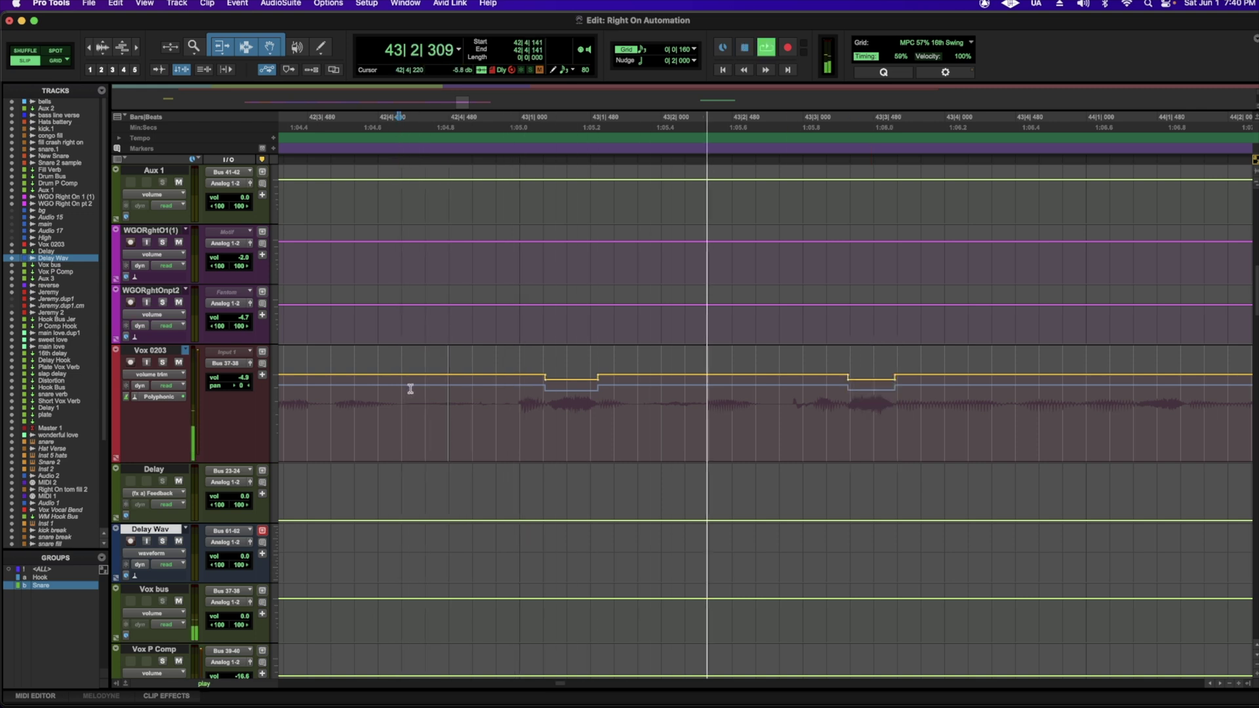
key(space)
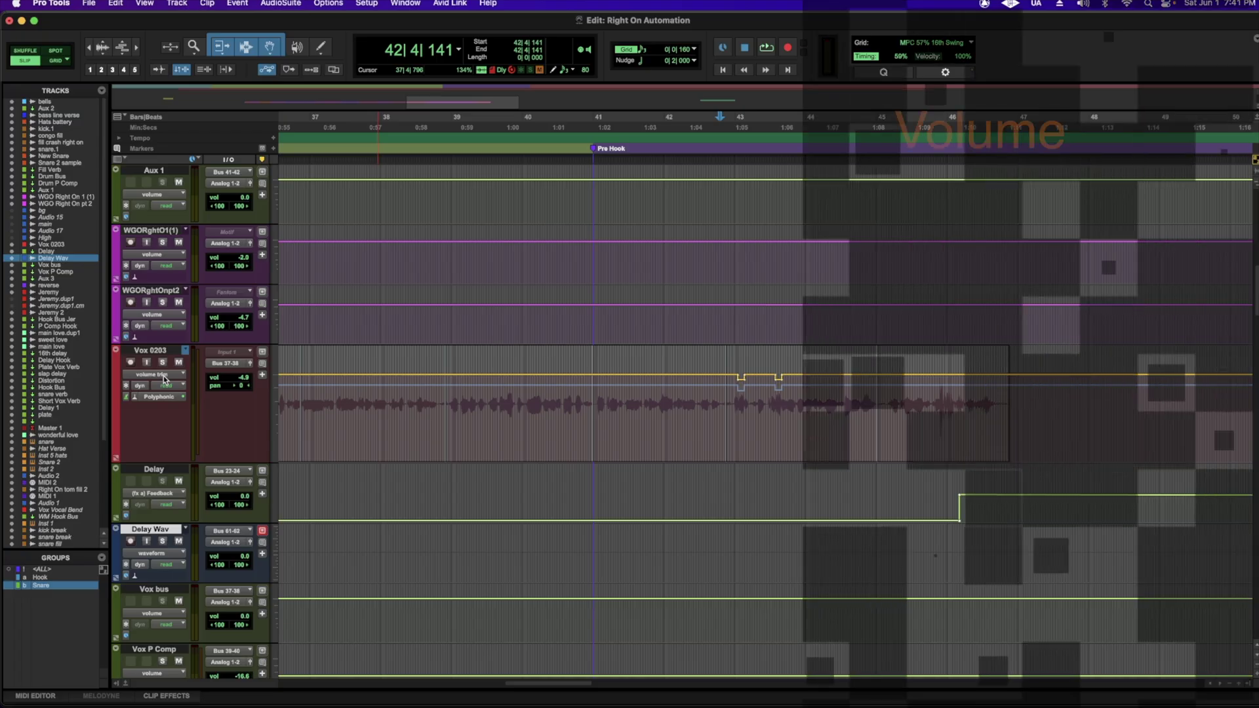
- Show the Track View choices for the Vox 0203 track
click(160, 375)
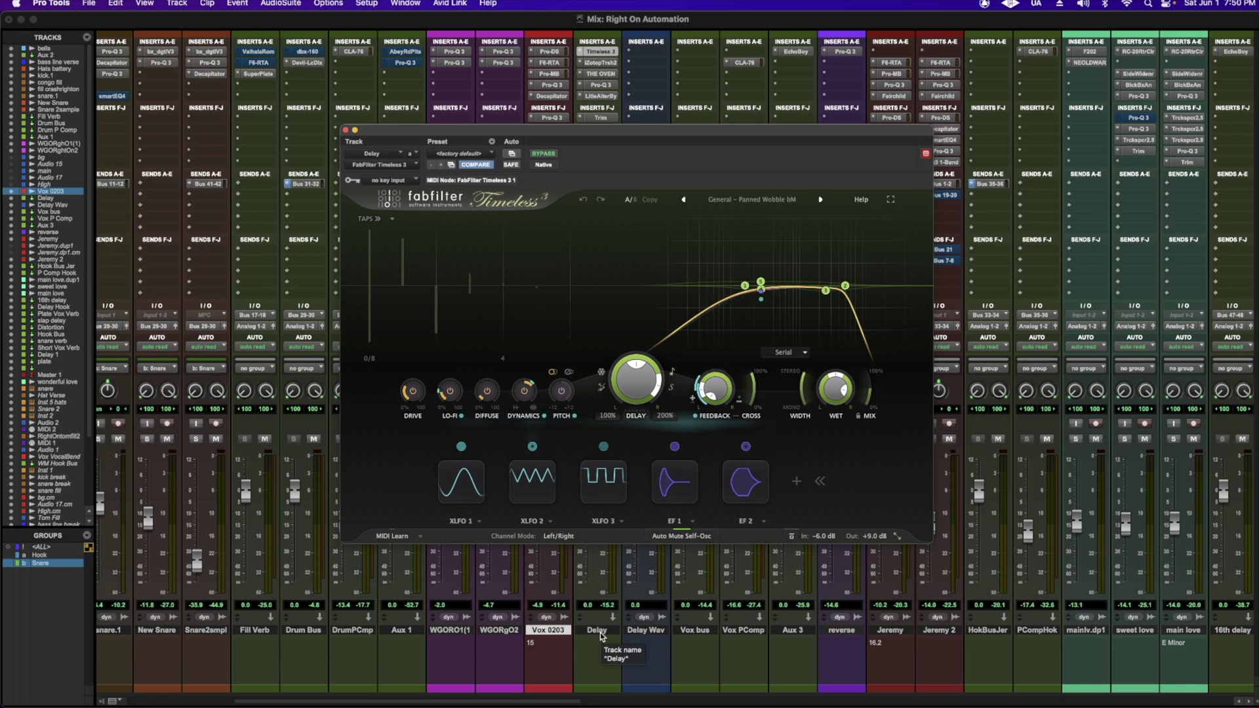
- Check Timeless 3's Delay and Feedback automation options so Feedback can be automated
click(512, 156)
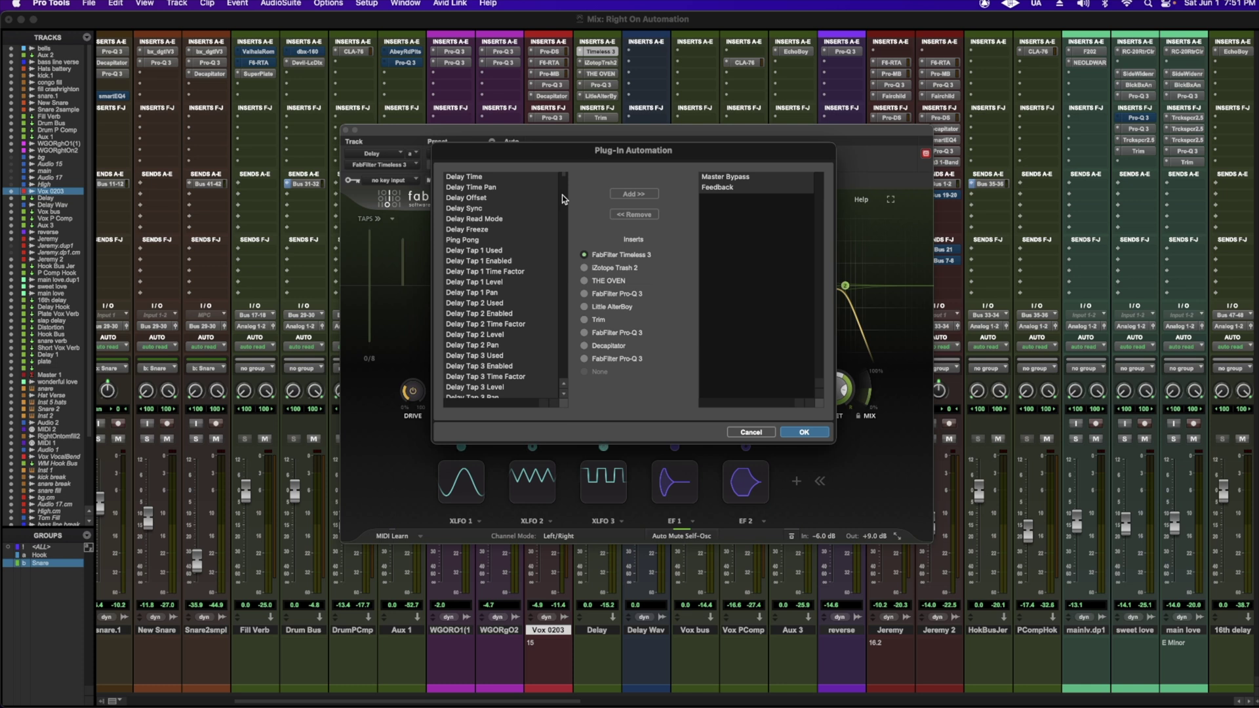
click(750, 432)
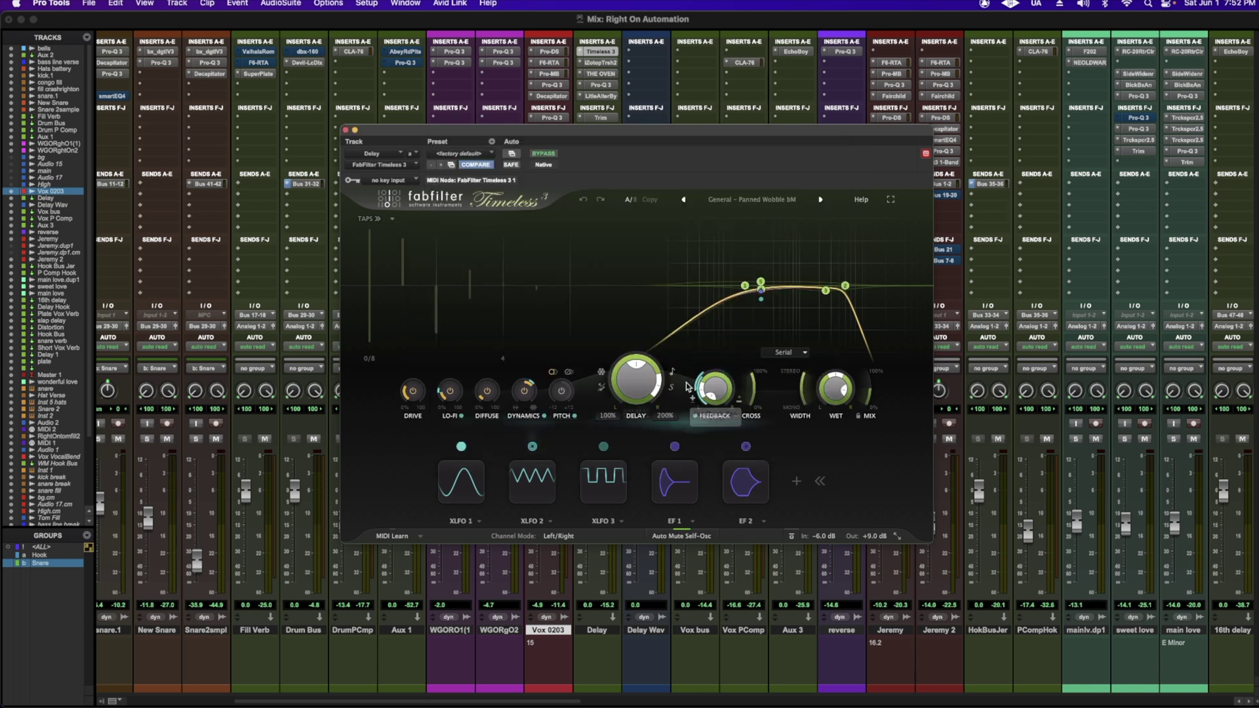
mouse_move(638, 383)
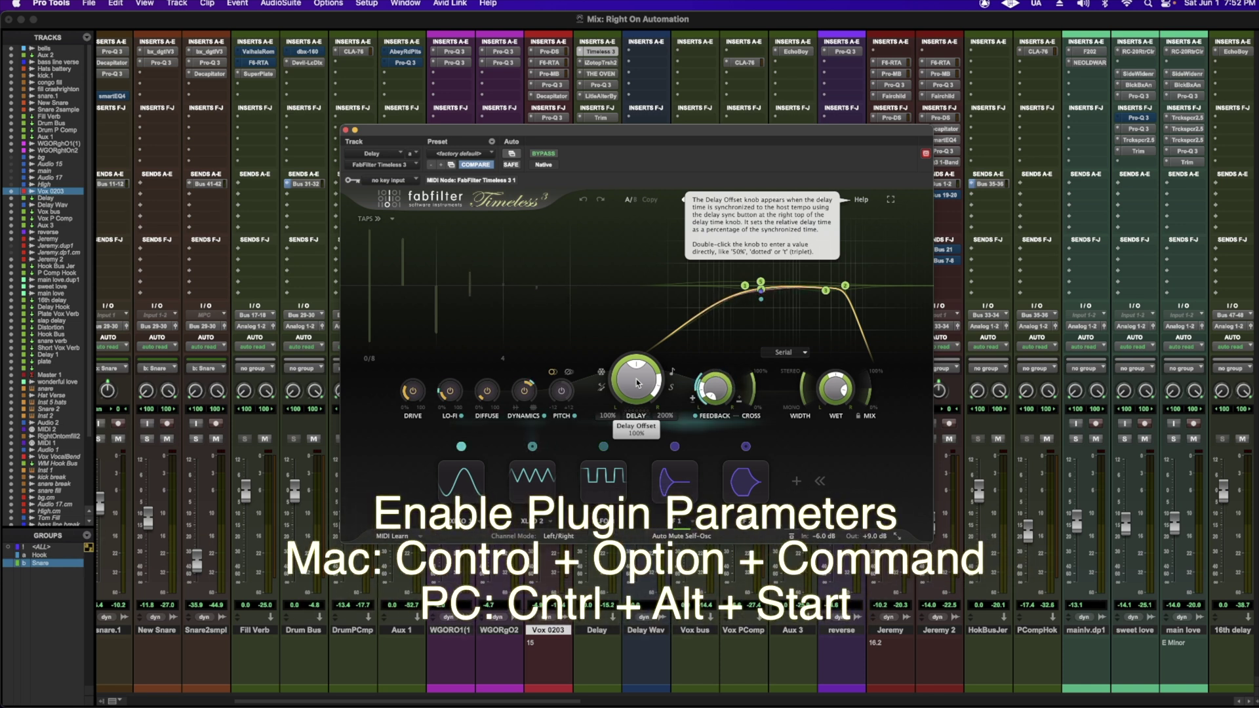
ctrl+alt+super+click(638, 383)
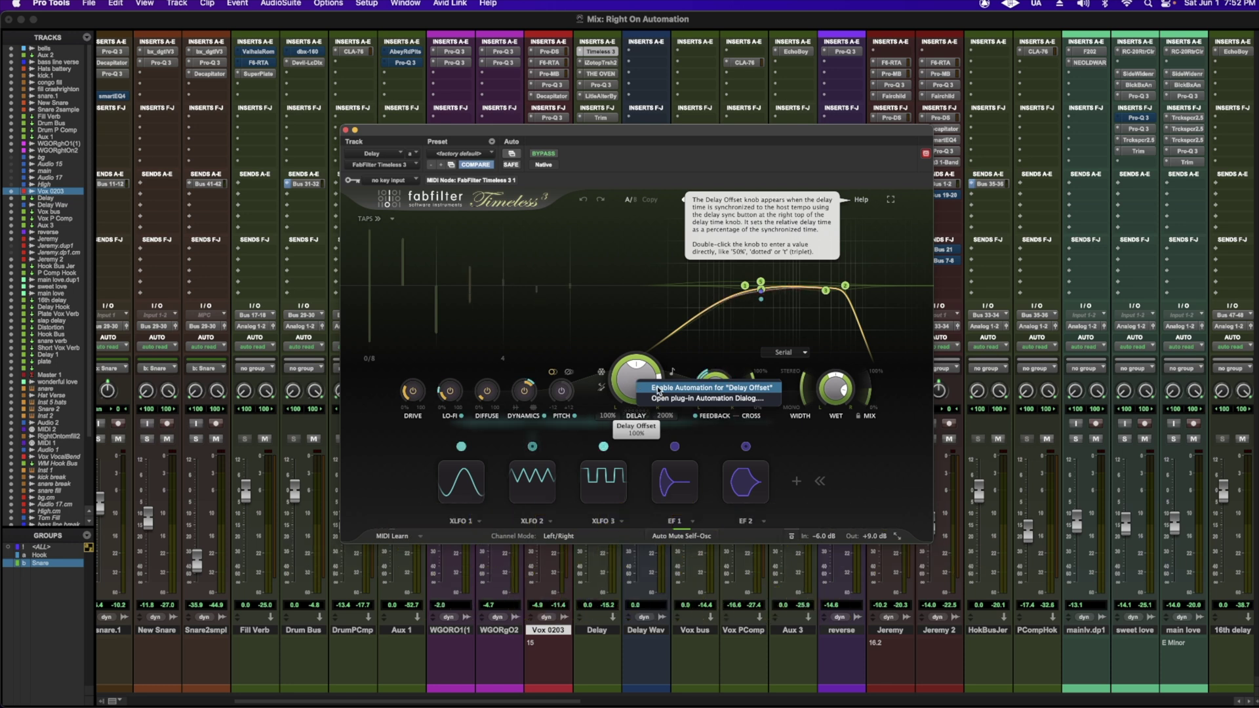
click(658, 388)
ctrl+alt+super+click(713, 392)
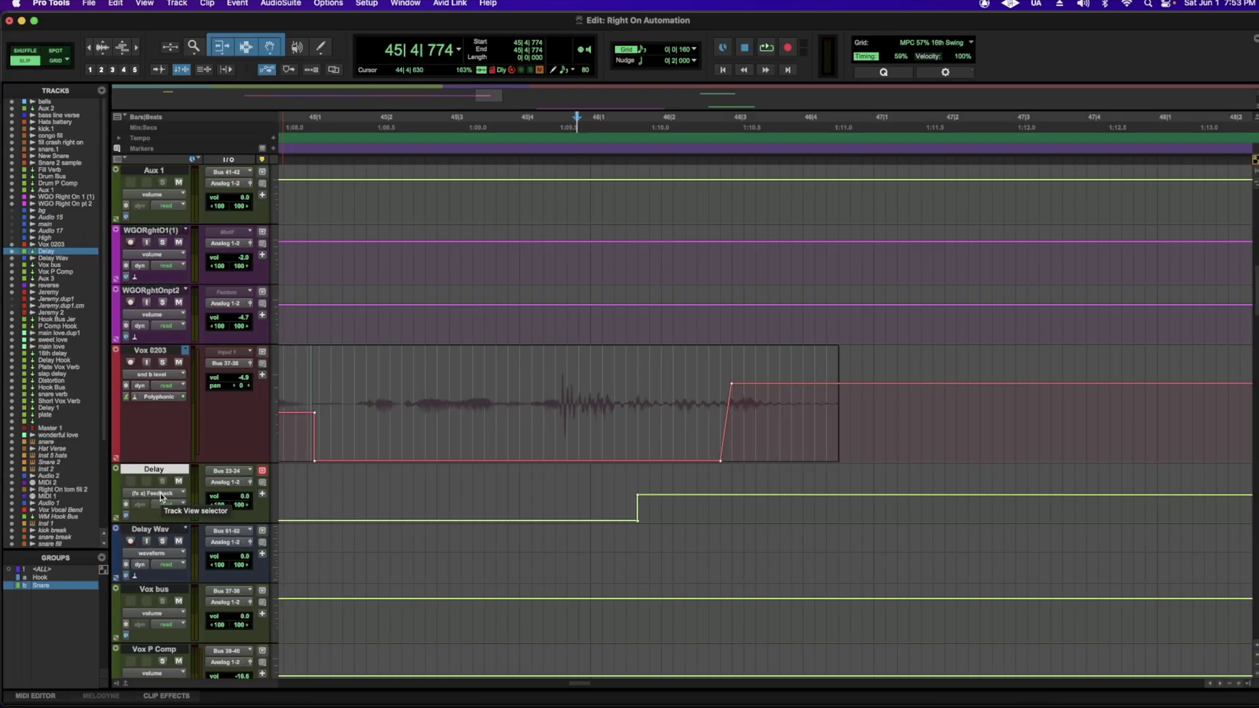
- Confirm the Delay track lane shows Feedback and set playback start at 44|1|885
click(161, 496)
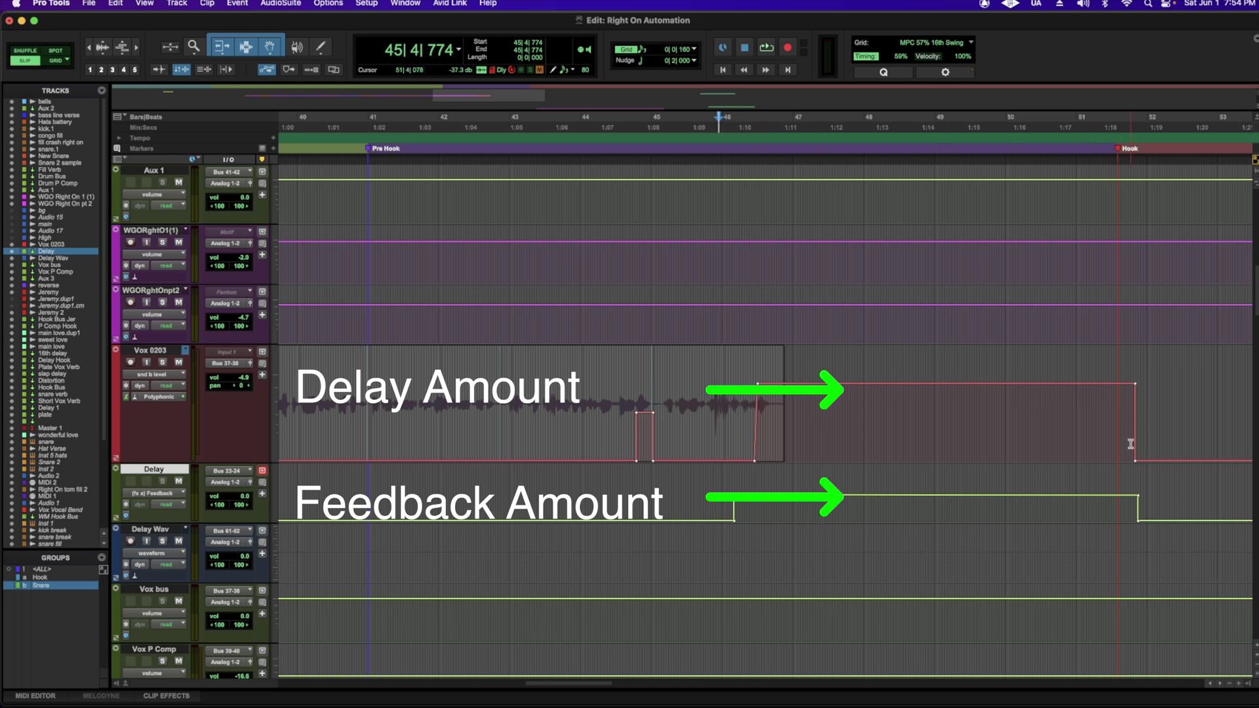
click(597, 413)
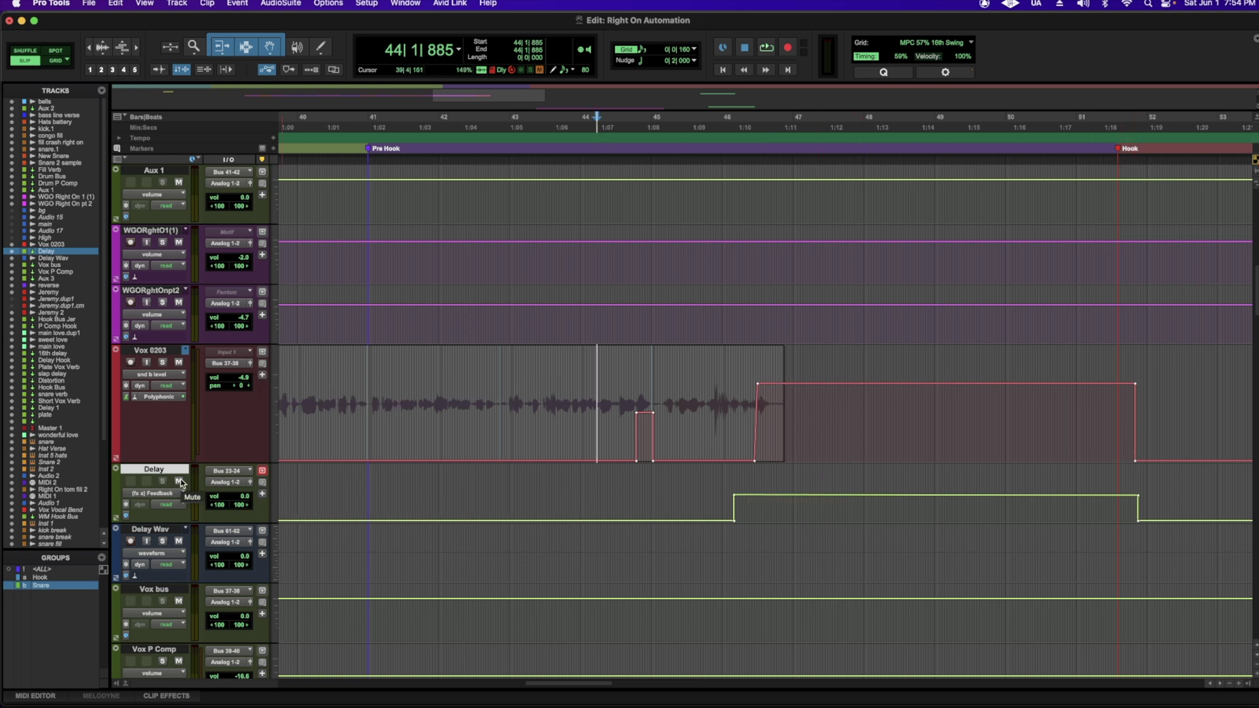
- Play the vocal delay throw from bar 44 twice, stopping after each pass
key(space)
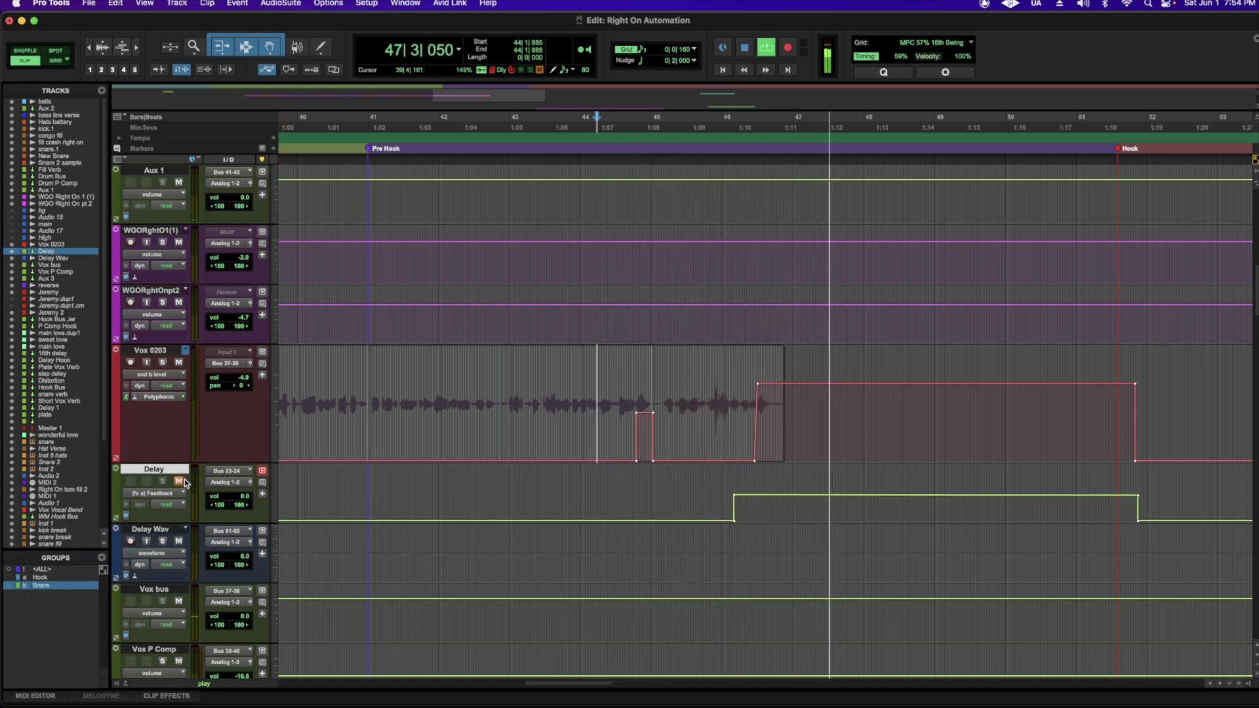
key(space)
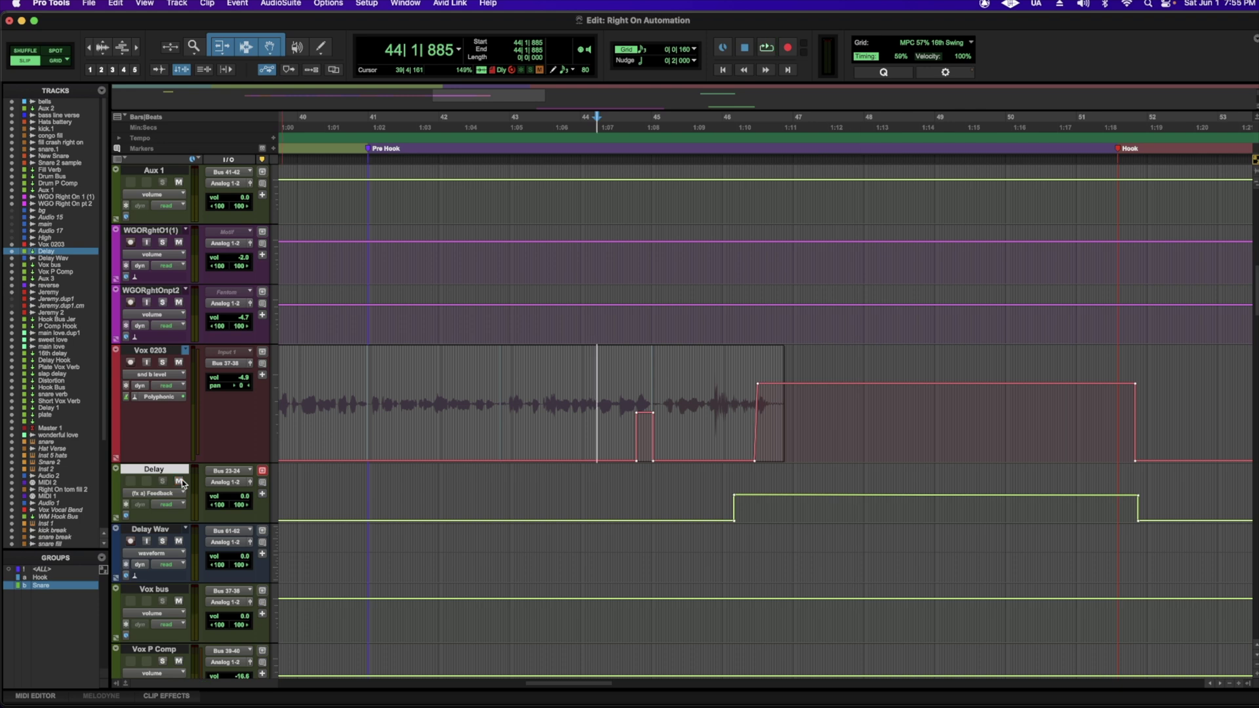
key(space)
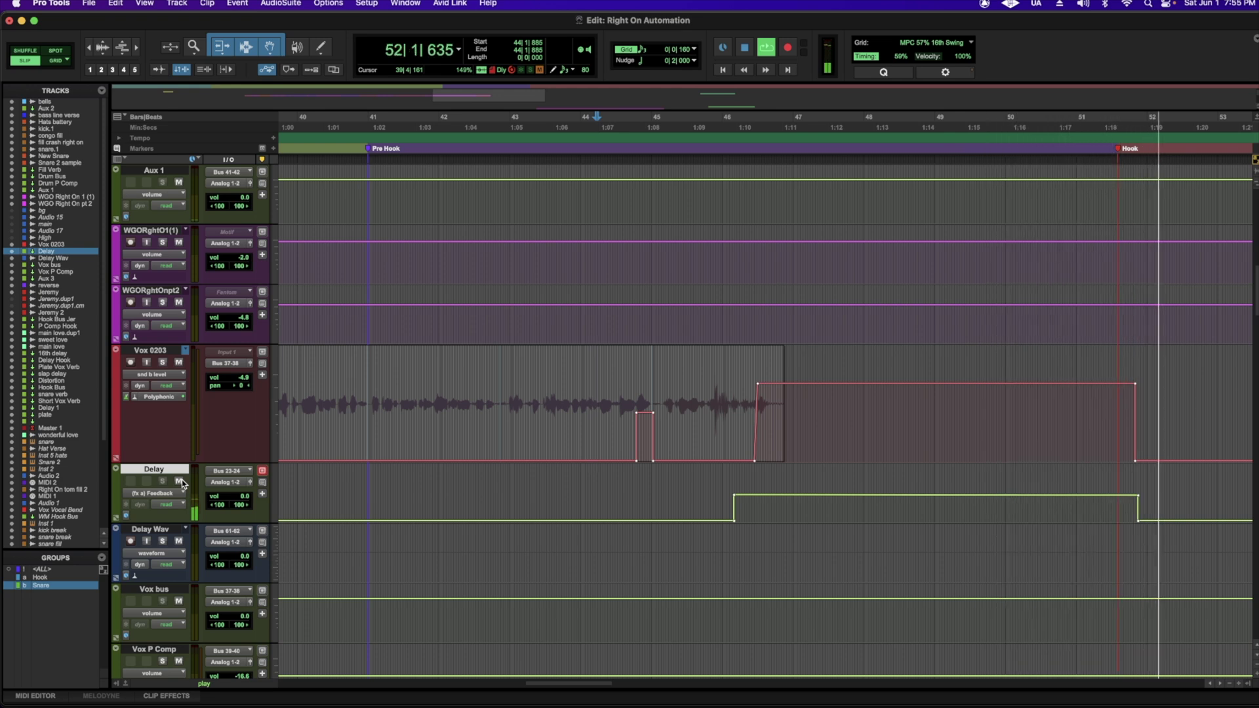
key(space)
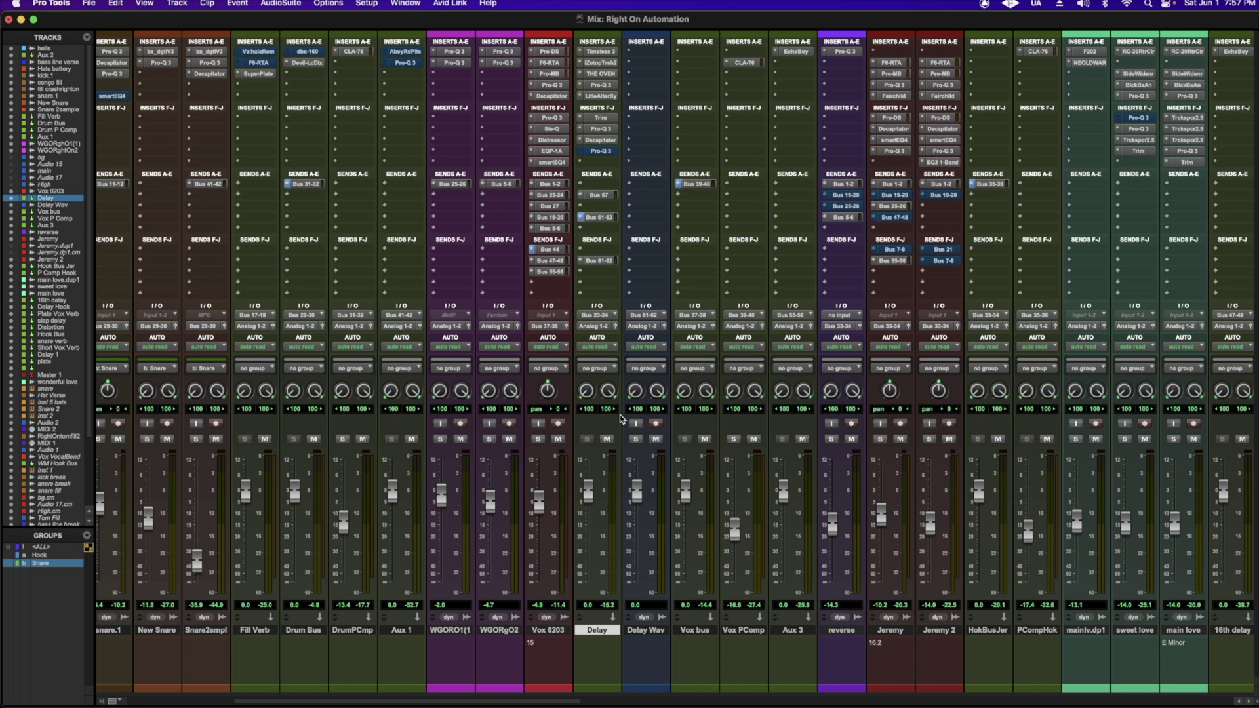
- Set the Delay Wav track's input to Bus 61-62
click(646, 630)
click(646, 315)
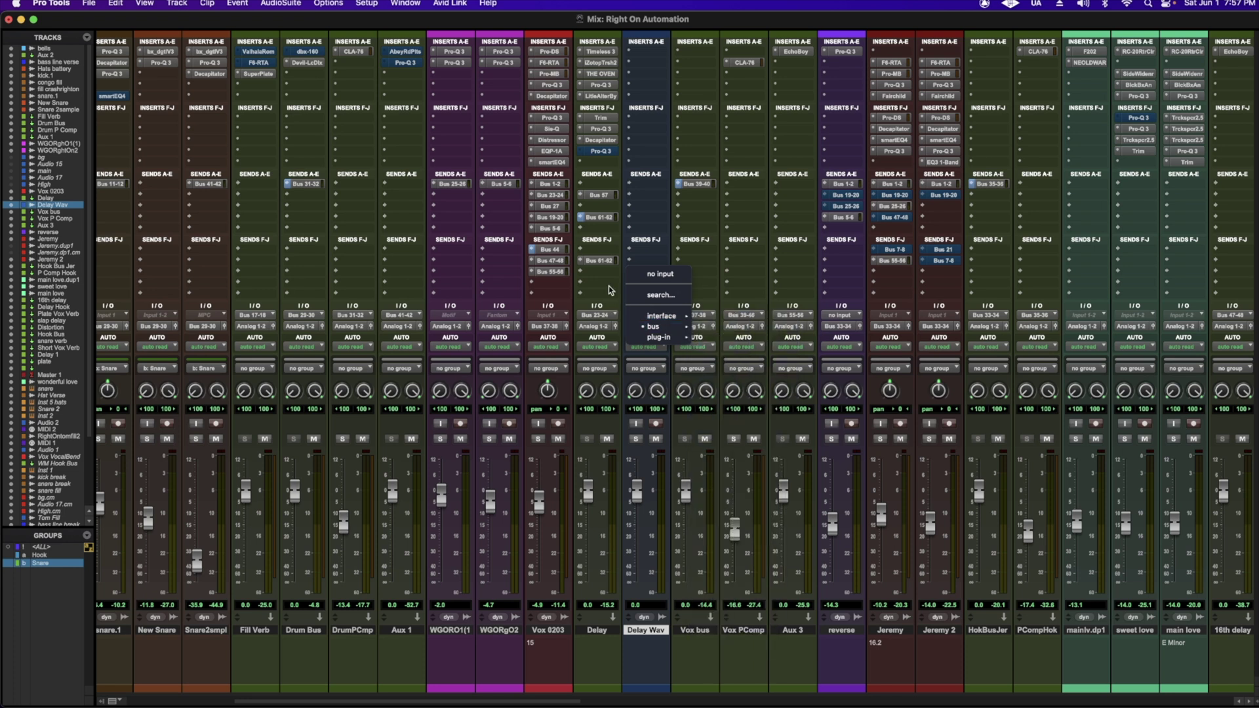
click(599, 261)
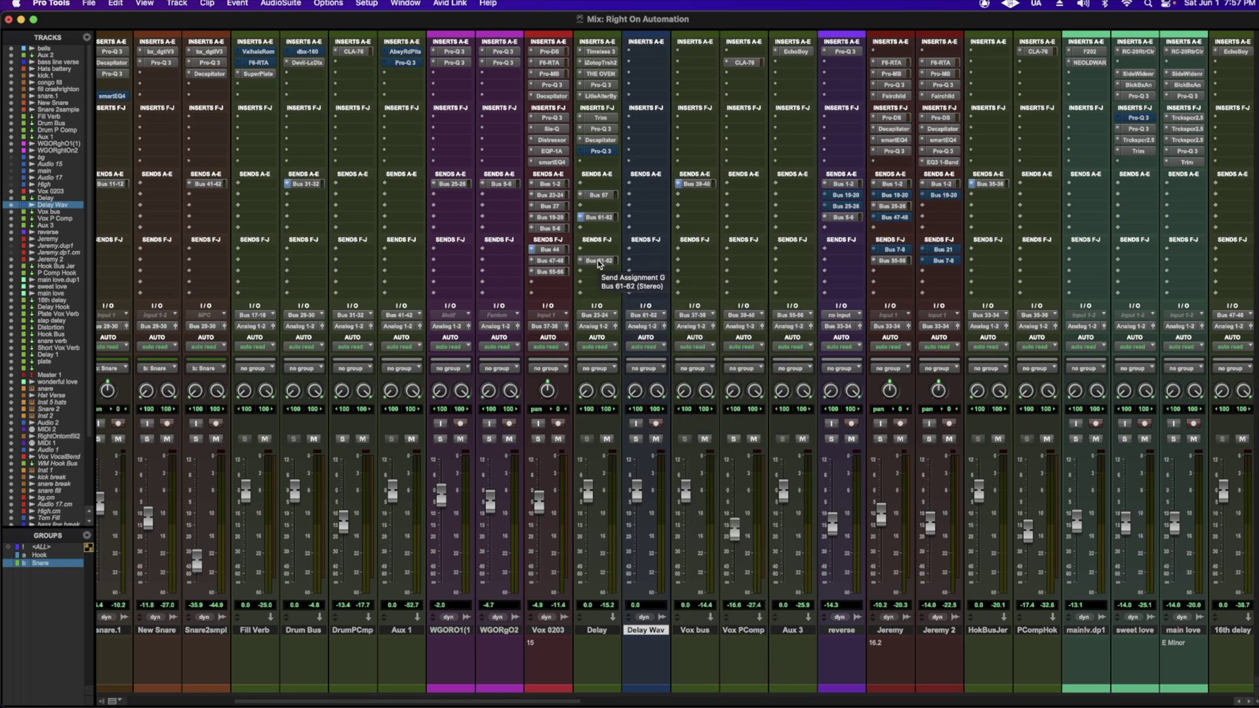
- Make the Delay track's Bus 61-62 send pre-fader at 0.0 dB
click(599, 261)
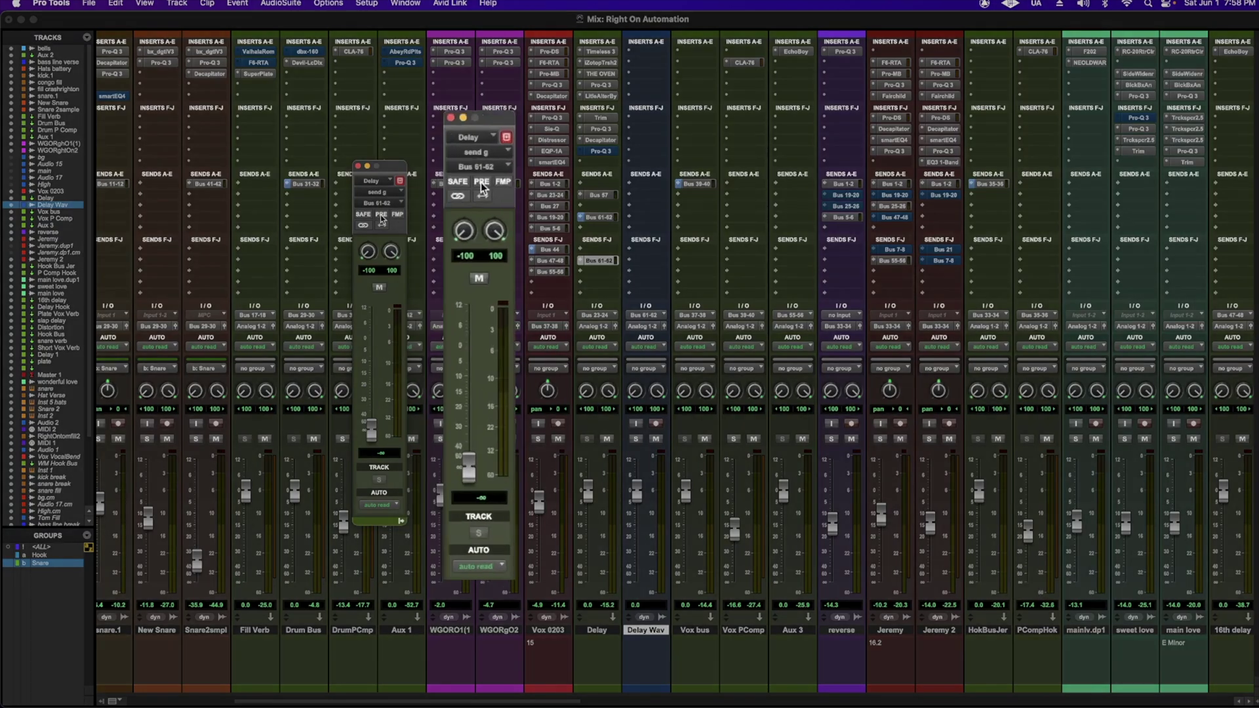
click(382, 216)
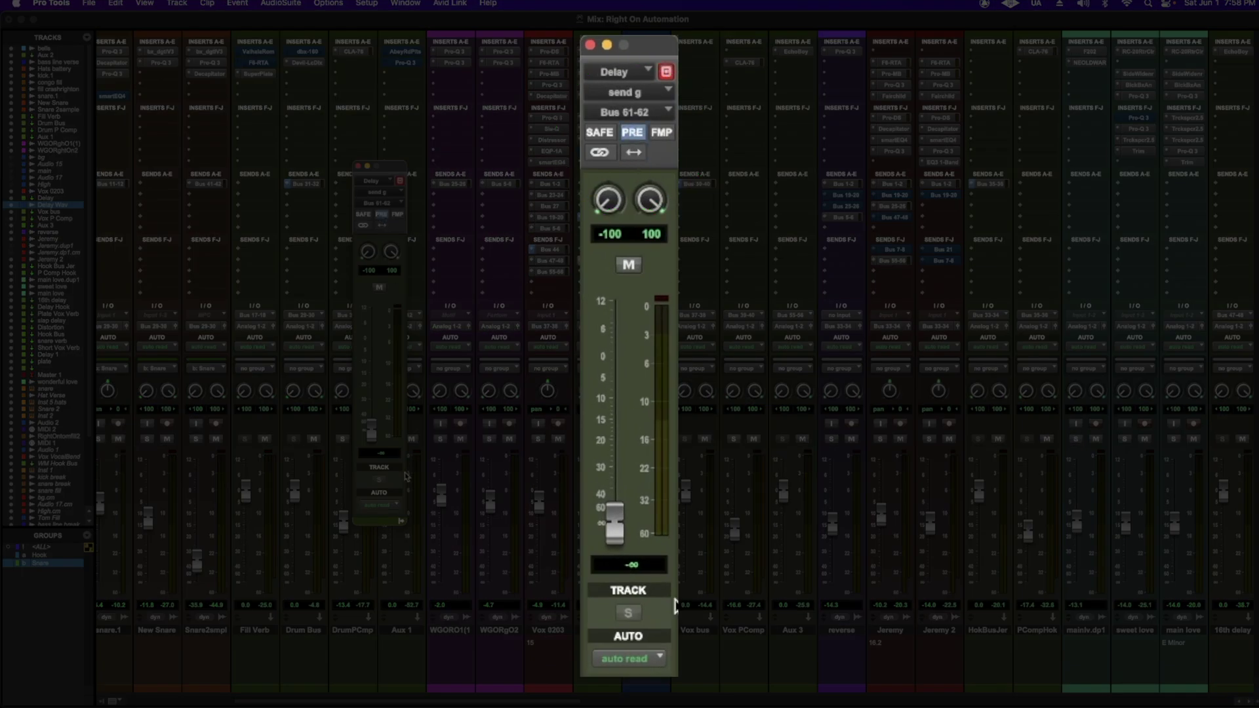
alt+click(371, 430)
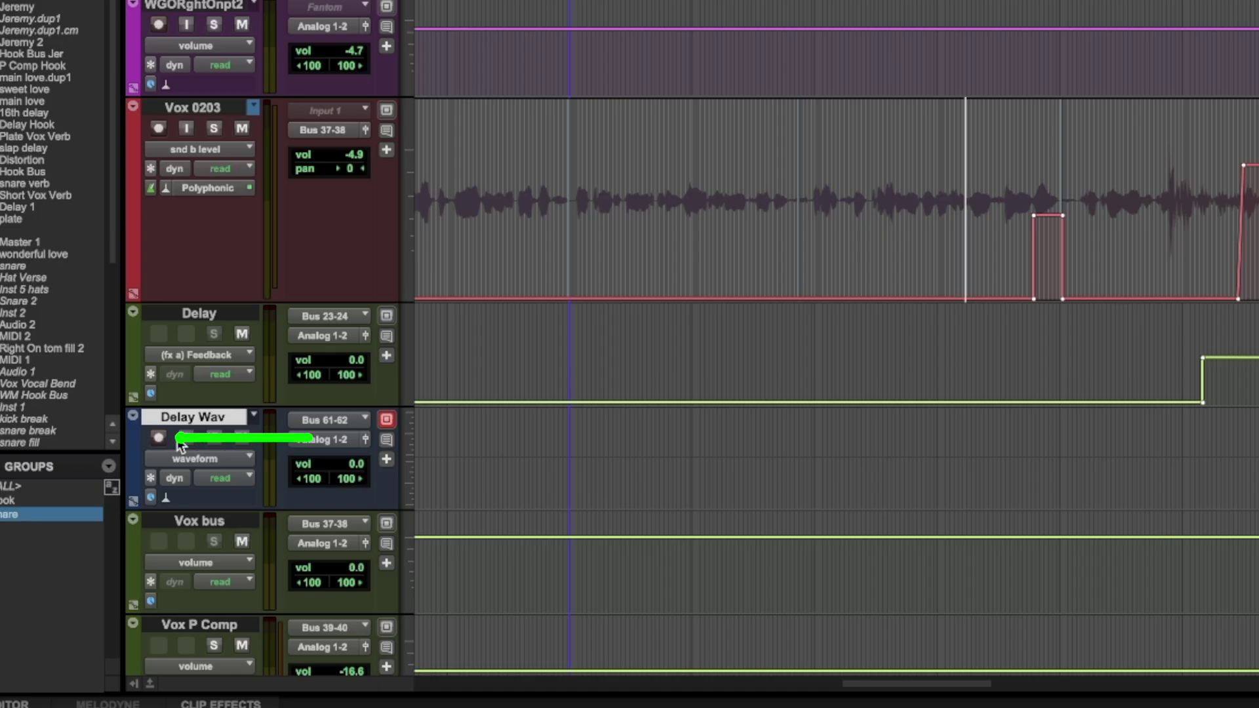
- Arm Delay Wav with input monitoring and record the delay throw as clip Delay Wav_01
click(158, 437)
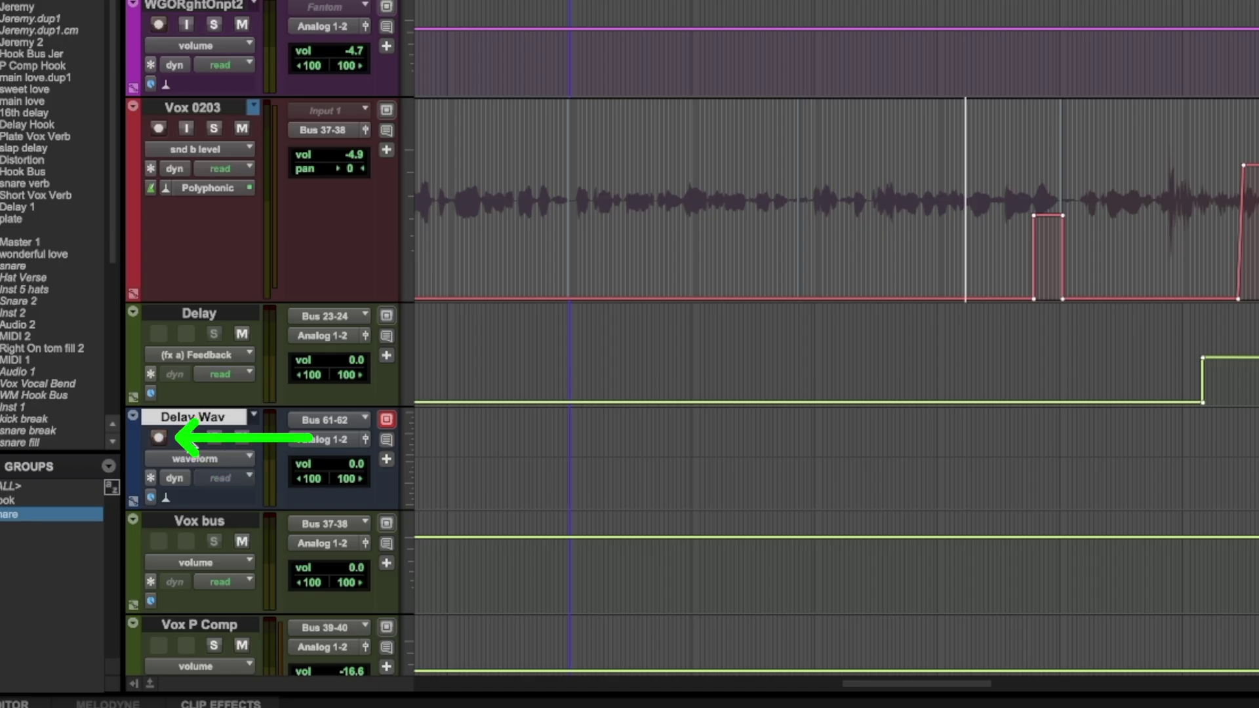
click(187, 439)
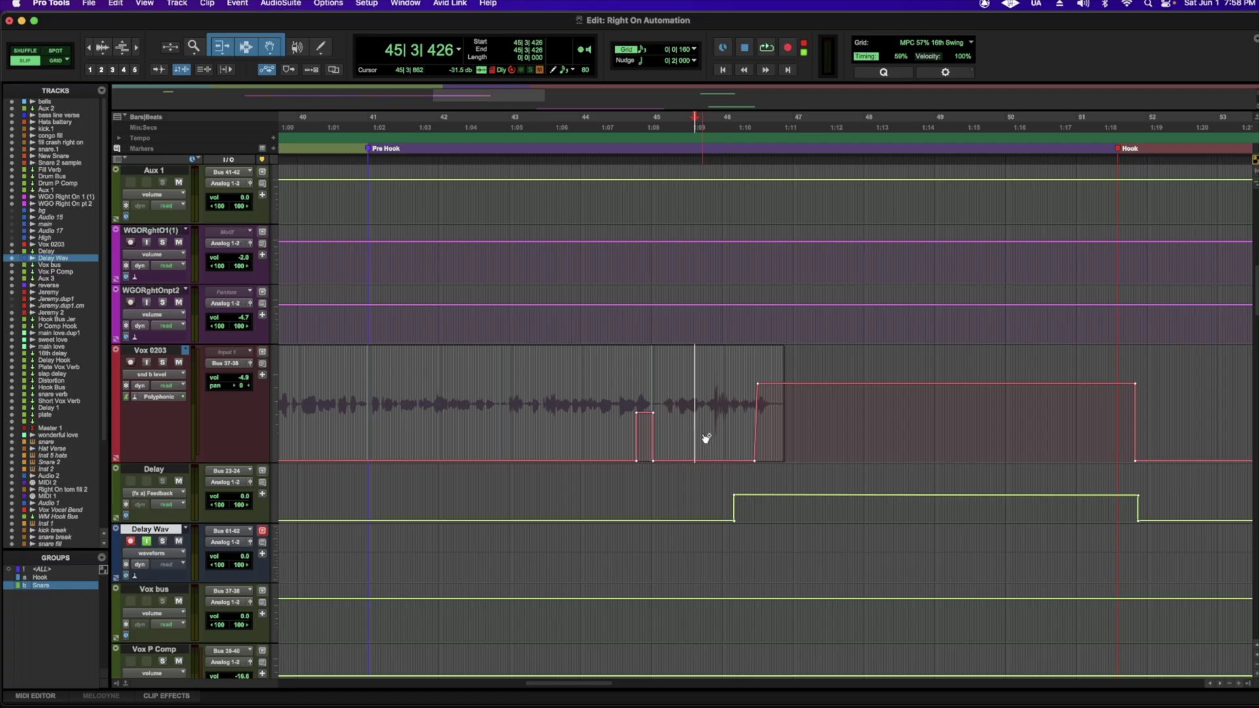
key(super+space)
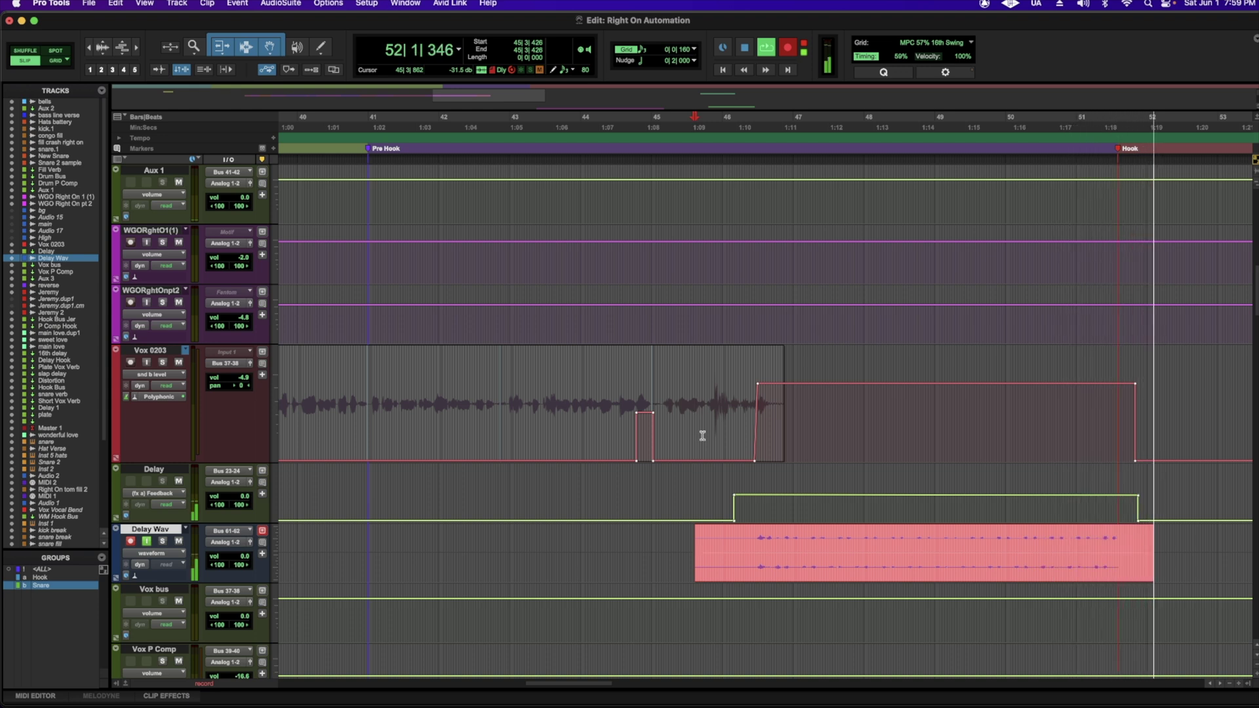
key(space)
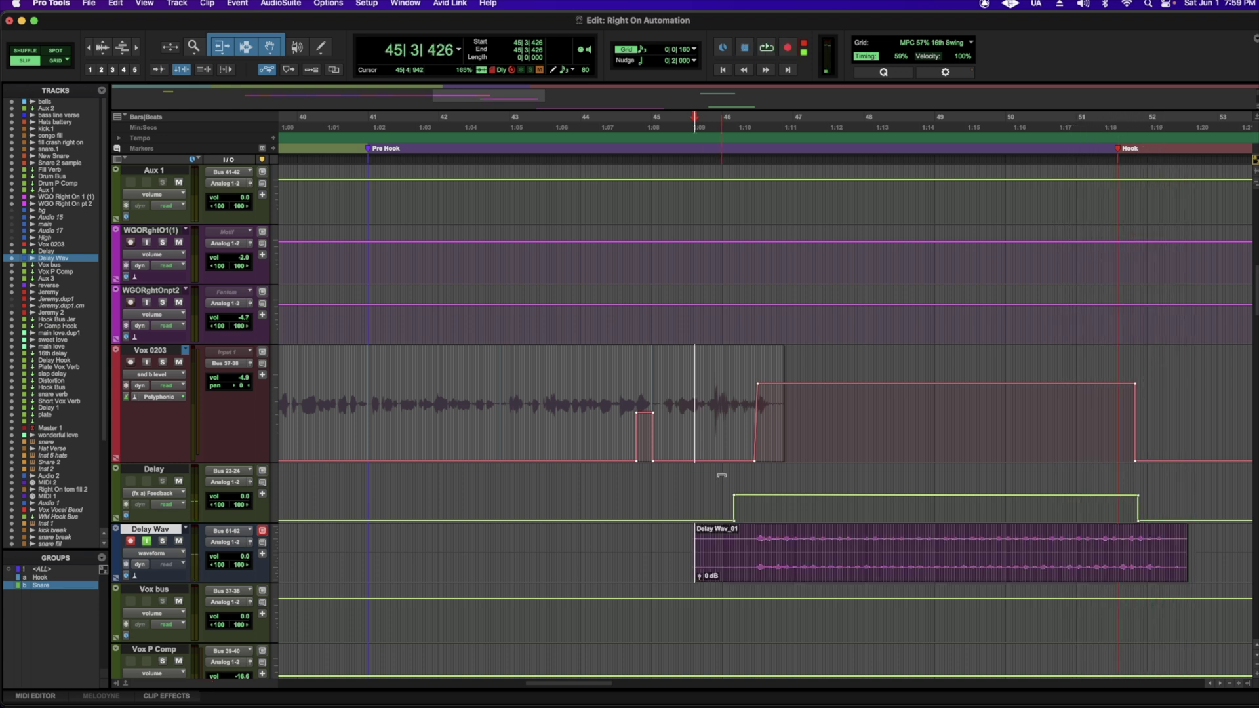